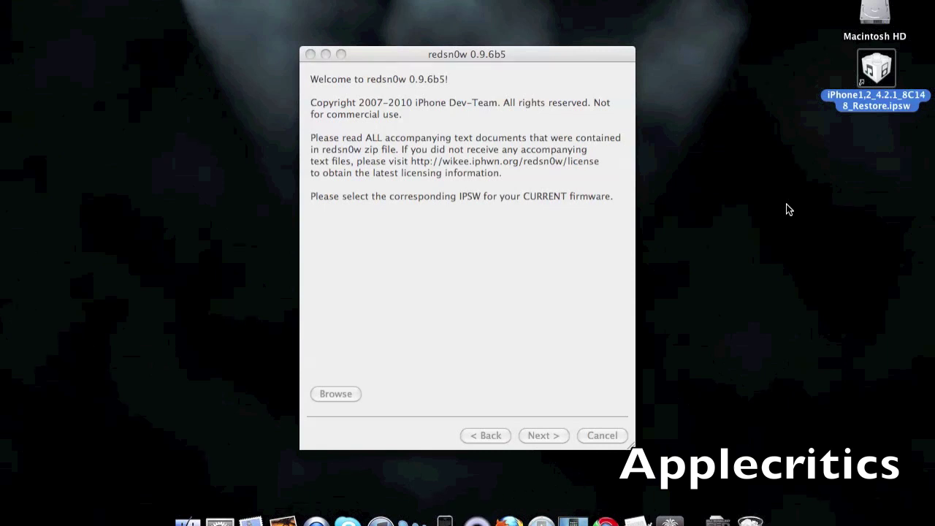
Focus the redsn0w welcome window and open the IPSW file browser.
left_click(555, 280)
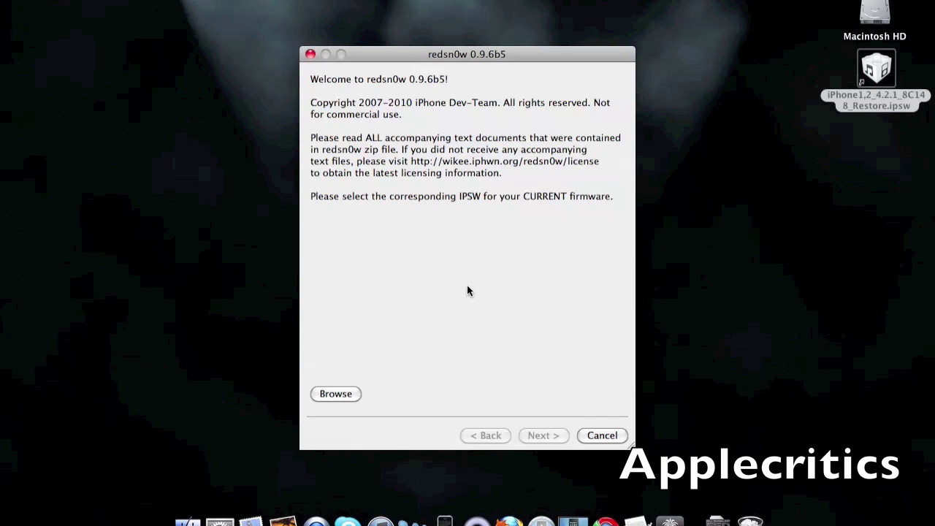
left_click(347, 392)
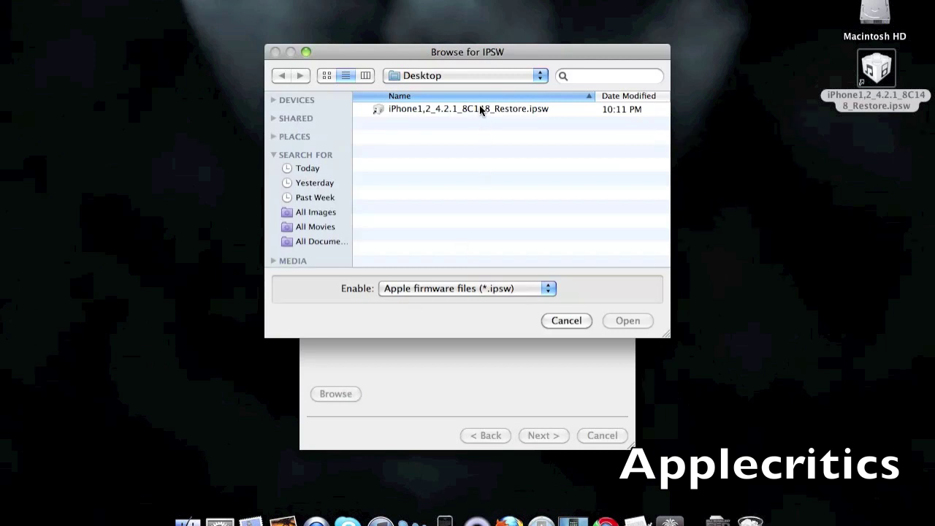
Load the iPhone1,2 4.2.1 Restore.ipsw firmware file from the Desktop.
left_click(480, 109)
left_click(649, 322)
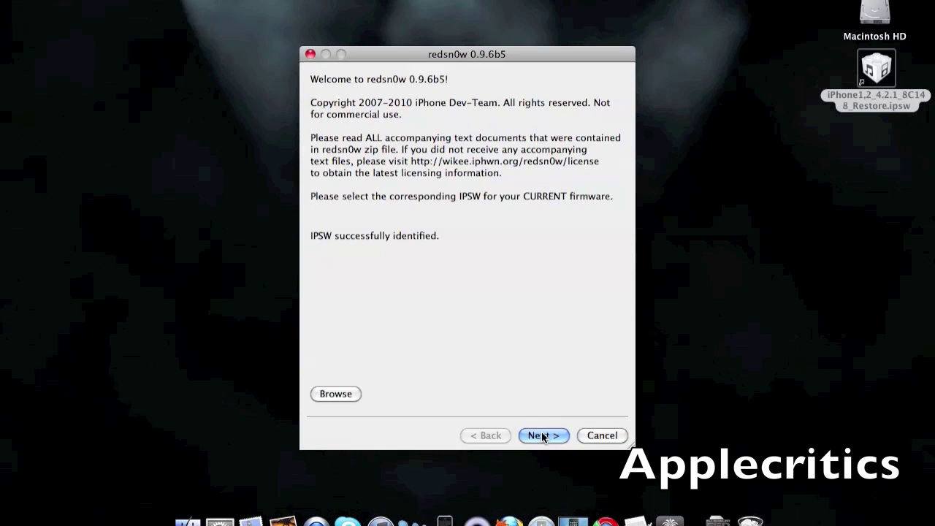
Advance past the firmware step to the jailbreak options page.
left_click(542, 435)
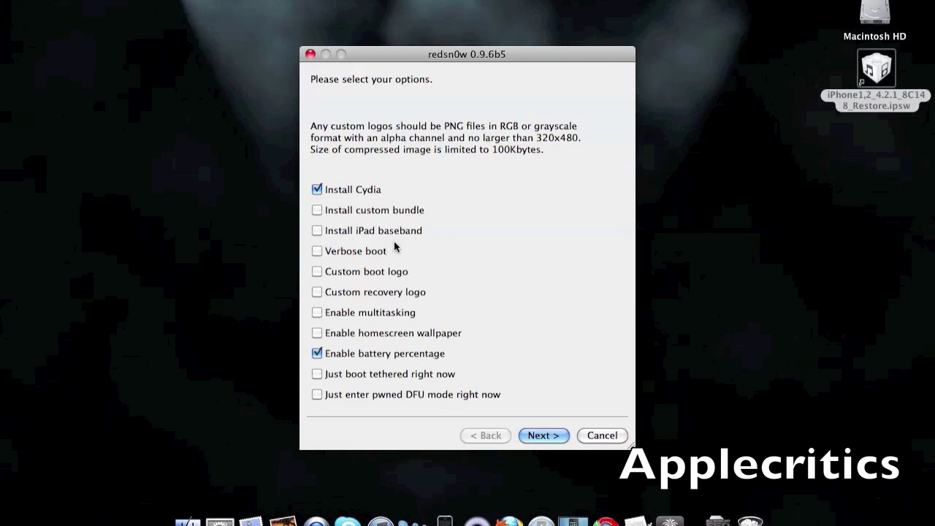
Enable Install iPad baseband and accept the baseband upgrade warning.
left_click(316, 231)
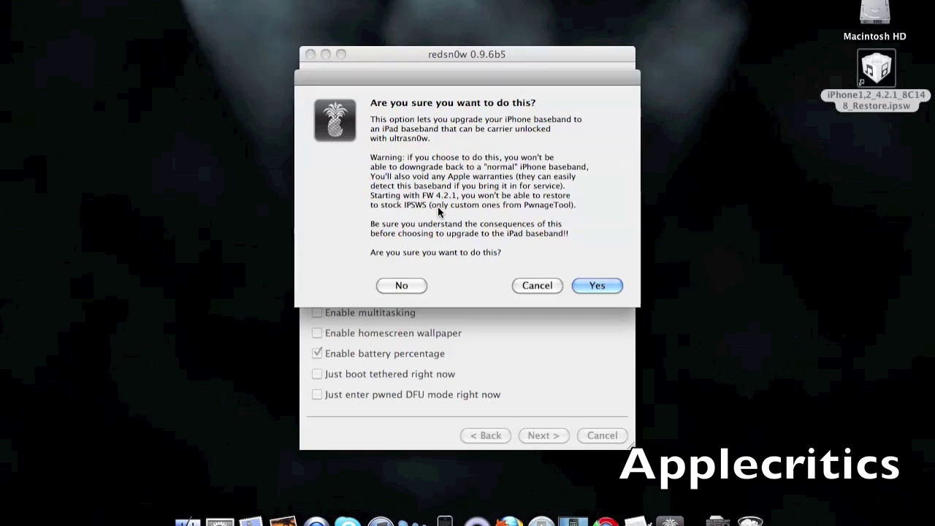
left_click(597, 286)
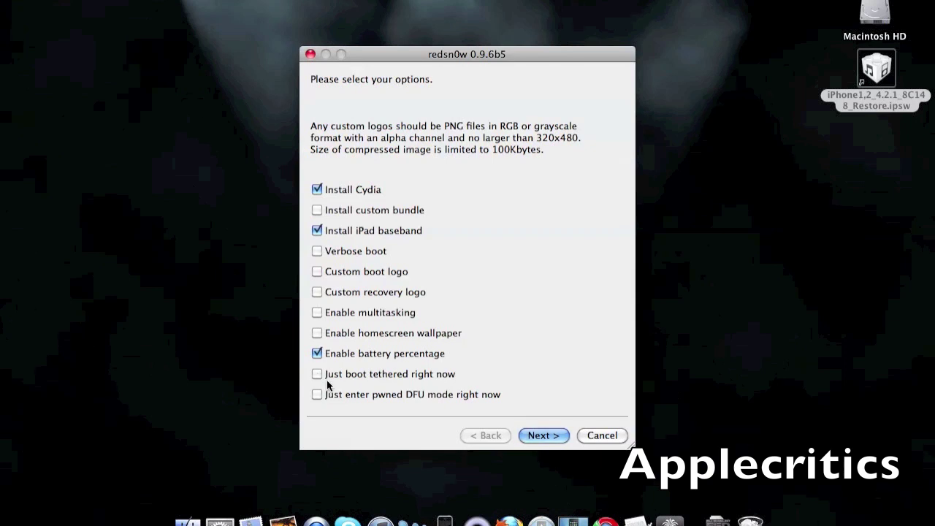
Confirm the Cydia, battery and baseband options to reach the power-off page.
left_click(538, 436)
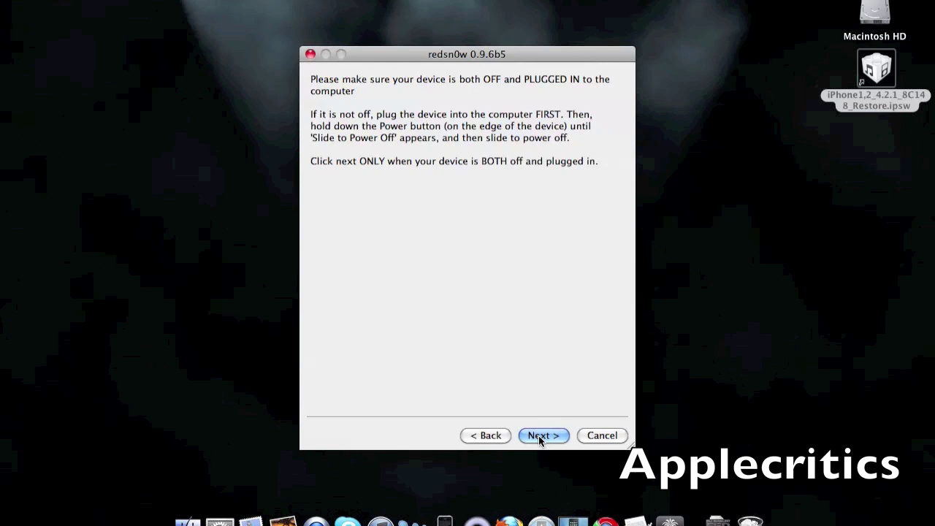
Advance from the power-off page to the DFU-mode walkthrough.
left_click(539, 436)
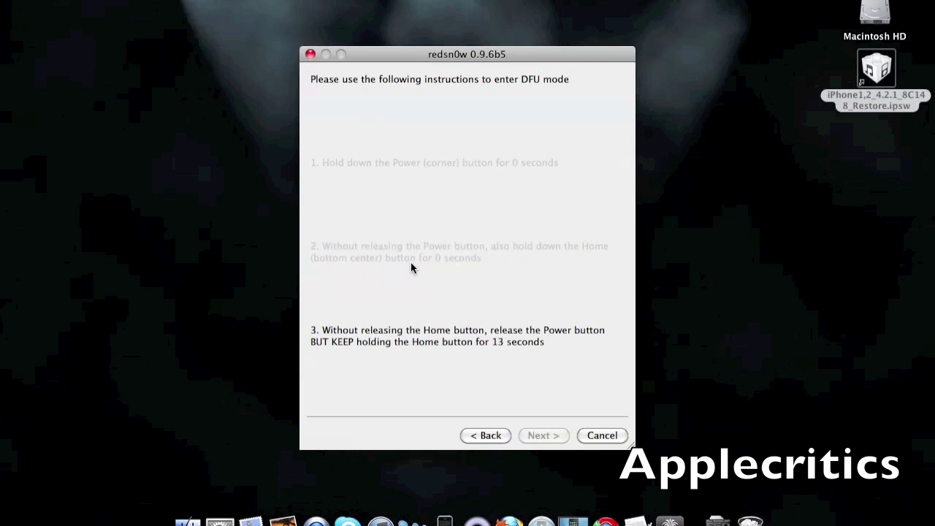
Return to the power-off page and close redsn0w.
left_click(485, 436)
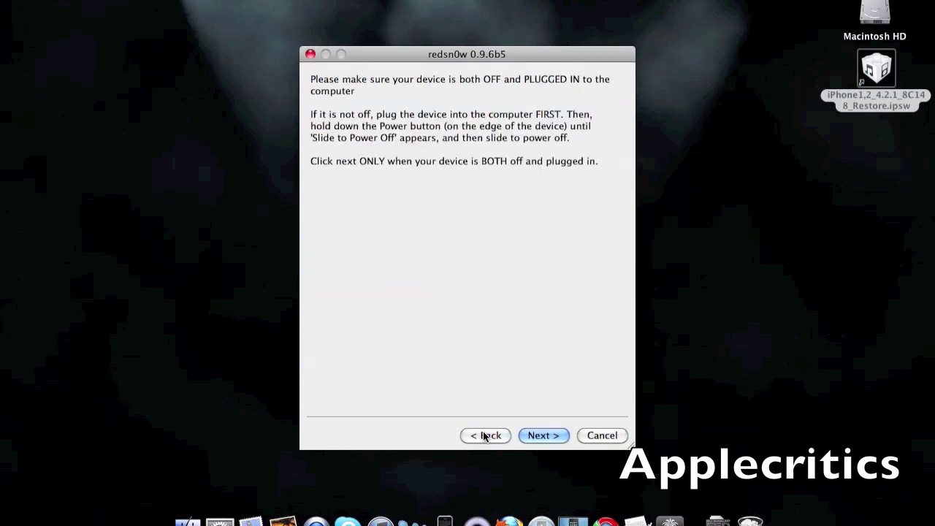
left_click(311, 55)
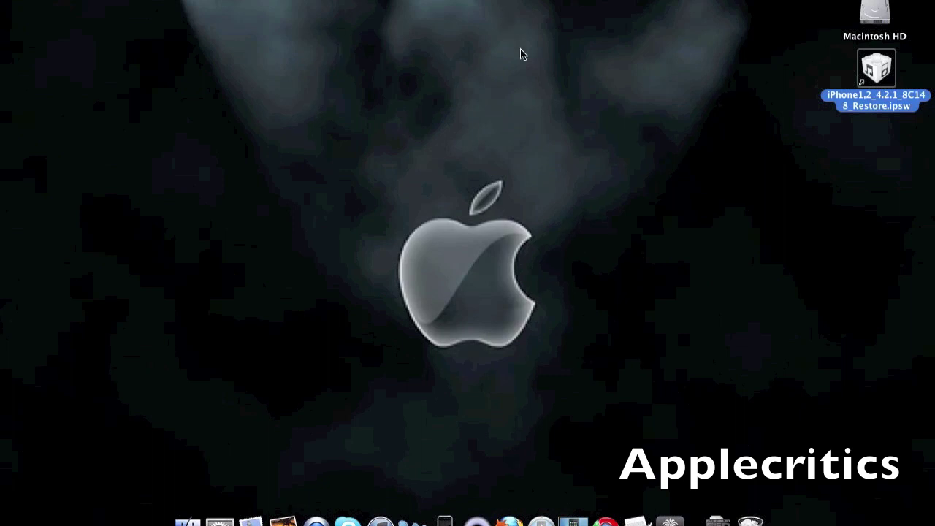